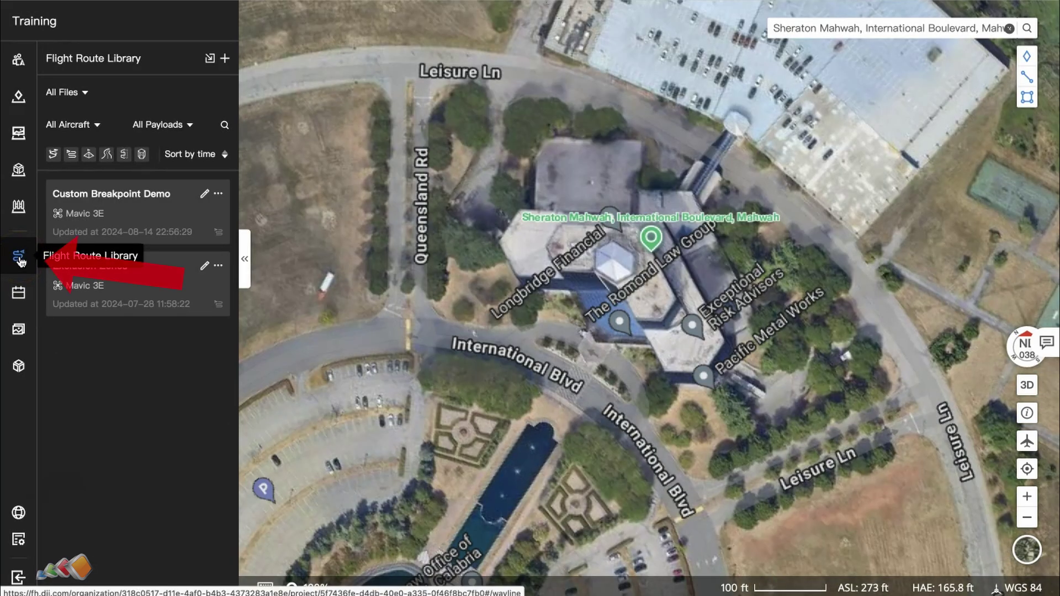
# Step: From the Flight Route Library, start a new route to bring up the Create Route dialog
pyautogui.click(226, 60)
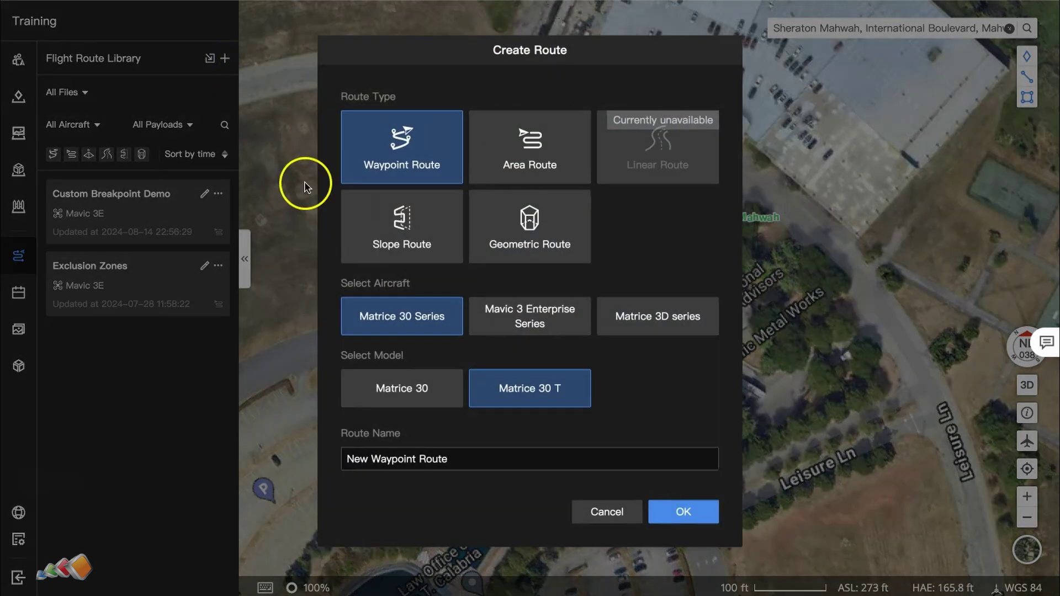
# Step: Create a Mavic 3 Enterprise (Mavic 3E) Geometric Route named 'Sheraton'
pyautogui.click(535, 224)
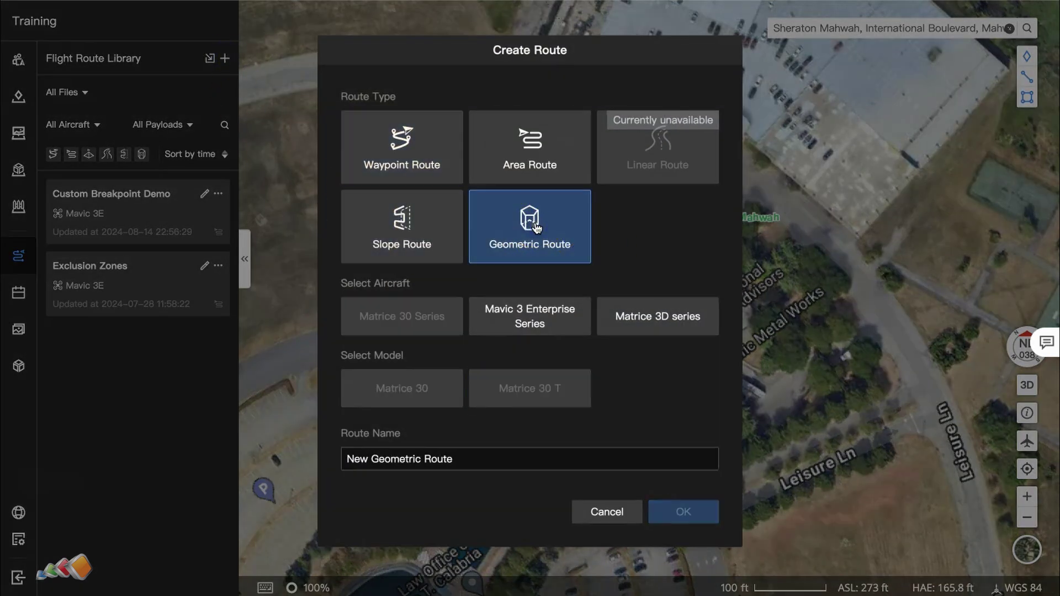
pyautogui.click(530, 322)
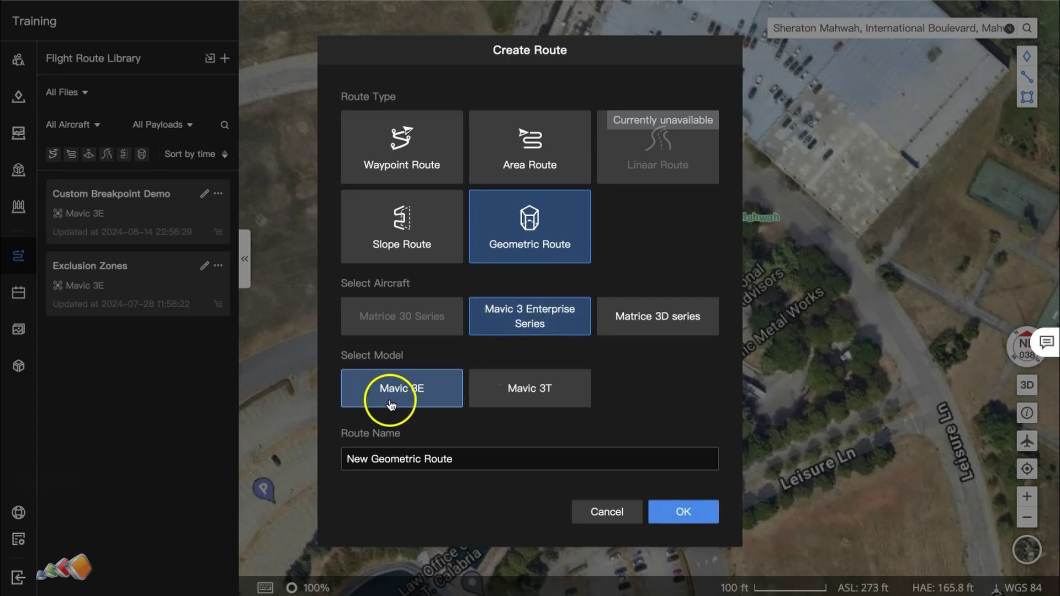
pyautogui.moveTo(456, 463); pyautogui.dragTo(281, 466)
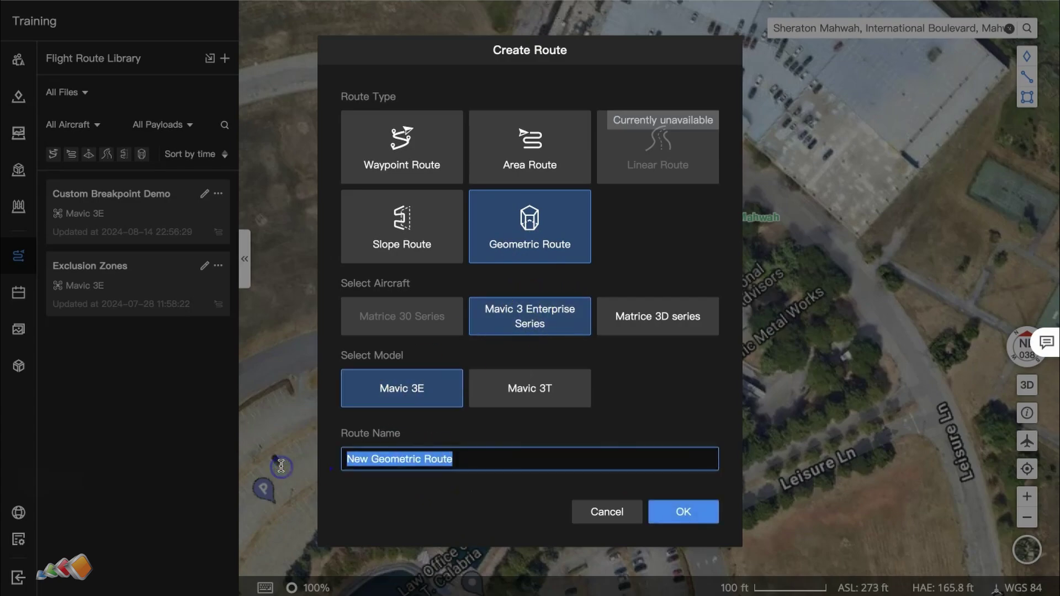
pyautogui.write('Sheraton')
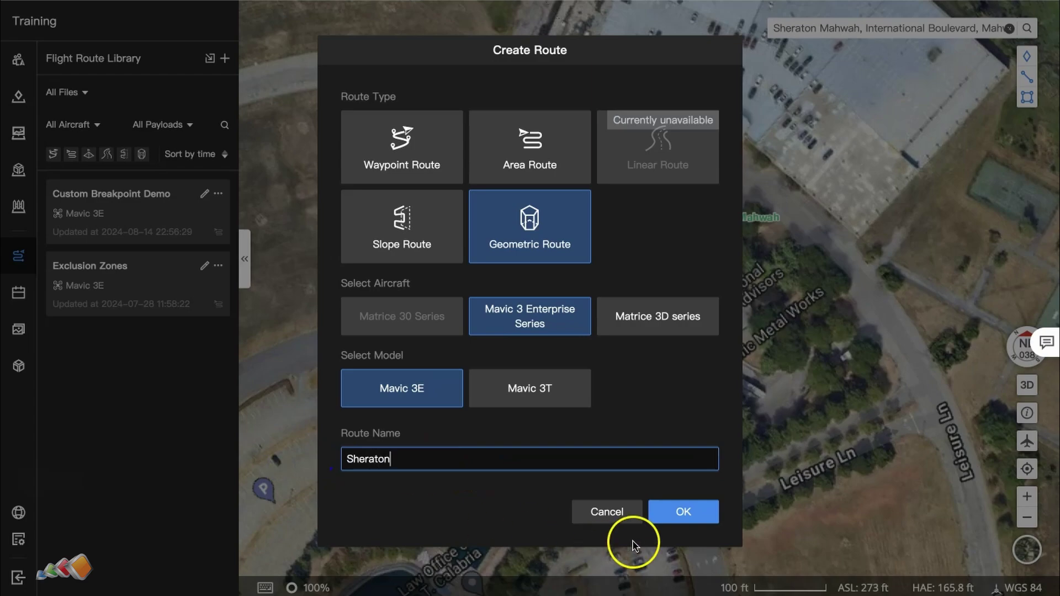
pyautogui.click(684, 517)
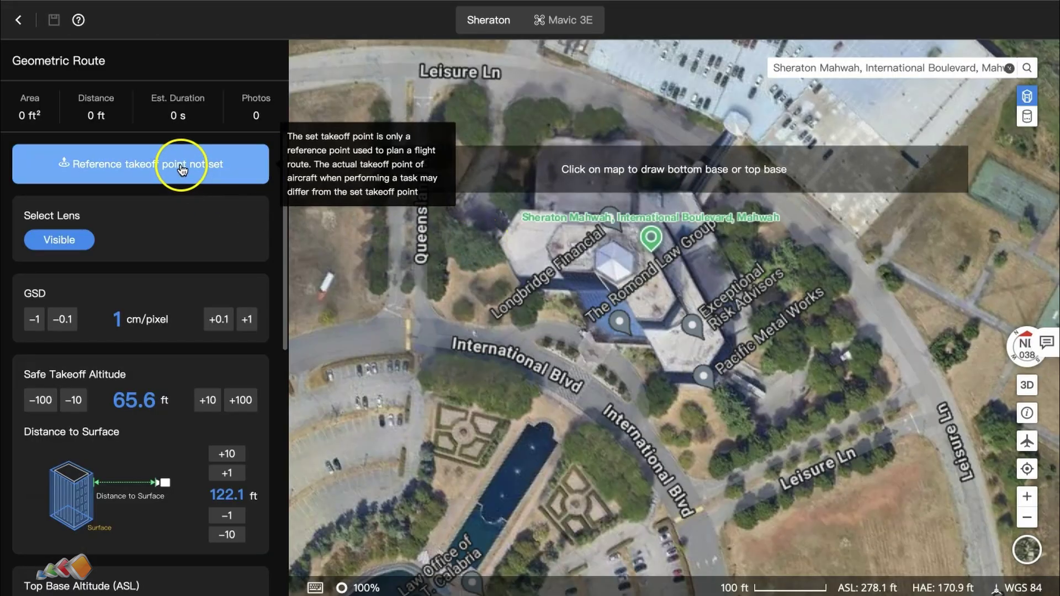
pyautogui.click(181, 170)
# Step: Place the reference takeoff point beside the Sheraton and trace its western and southern corners
pyautogui.click(563, 336)
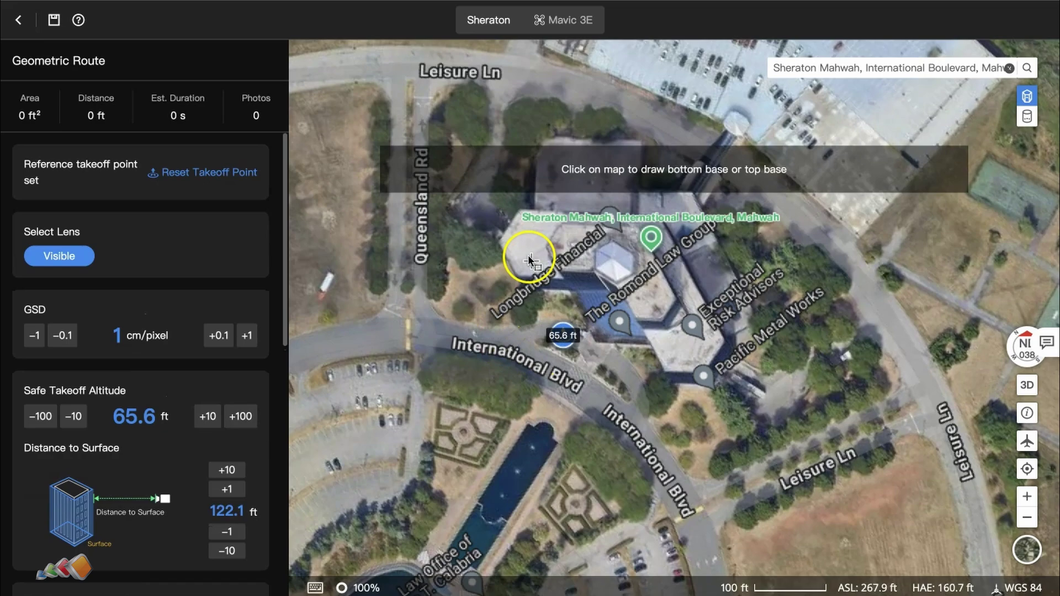
pyautogui.click(487, 241)
pyautogui.click(515, 294)
pyautogui.click(565, 296)
pyautogui.click(586, 338)
pyautogui.click(638, 345)
# Step: Finish the Sheraton outline along the east and north edges and close the polygon
pyautogui.click(654, 377)
pyautogui.click(711, 390)
pyautogui.click(740, 338)
pyautogui.click(669, 205)
pyautogui.click(523, 203)
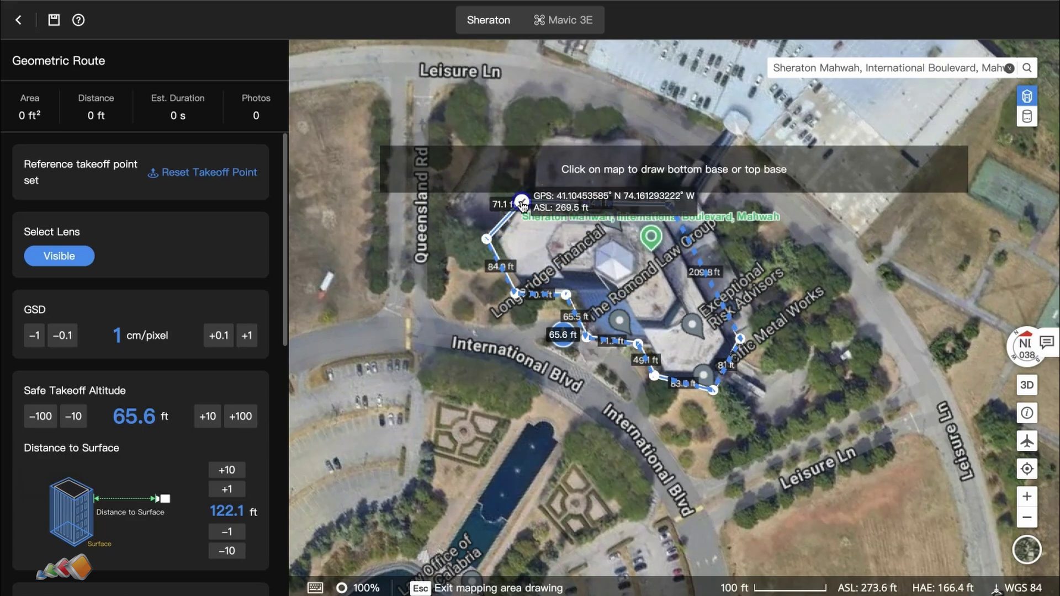
pyautogui.click(523, 205)
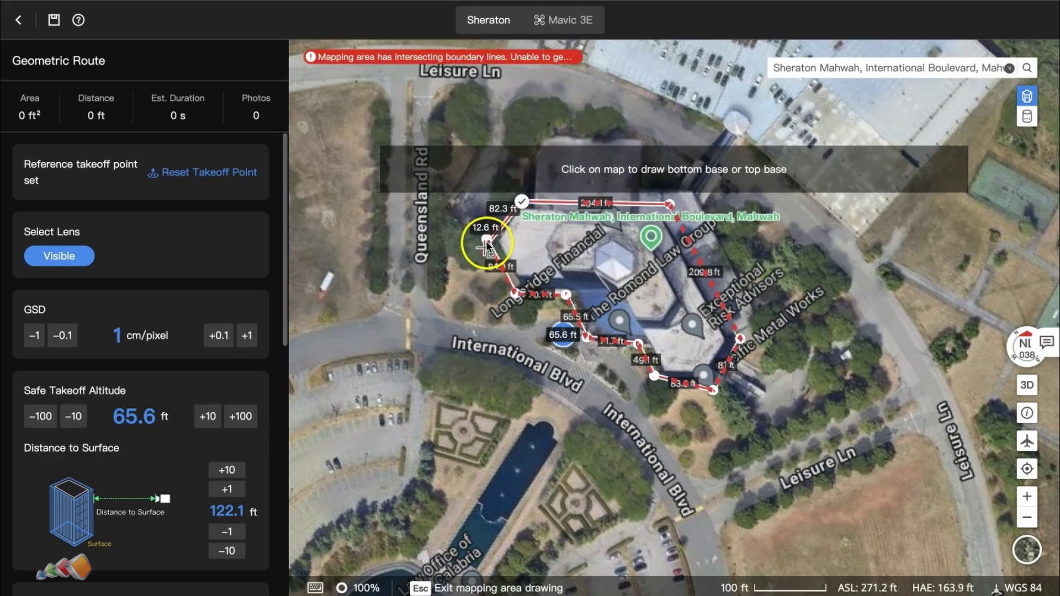
pyautogui.click(523, 205)
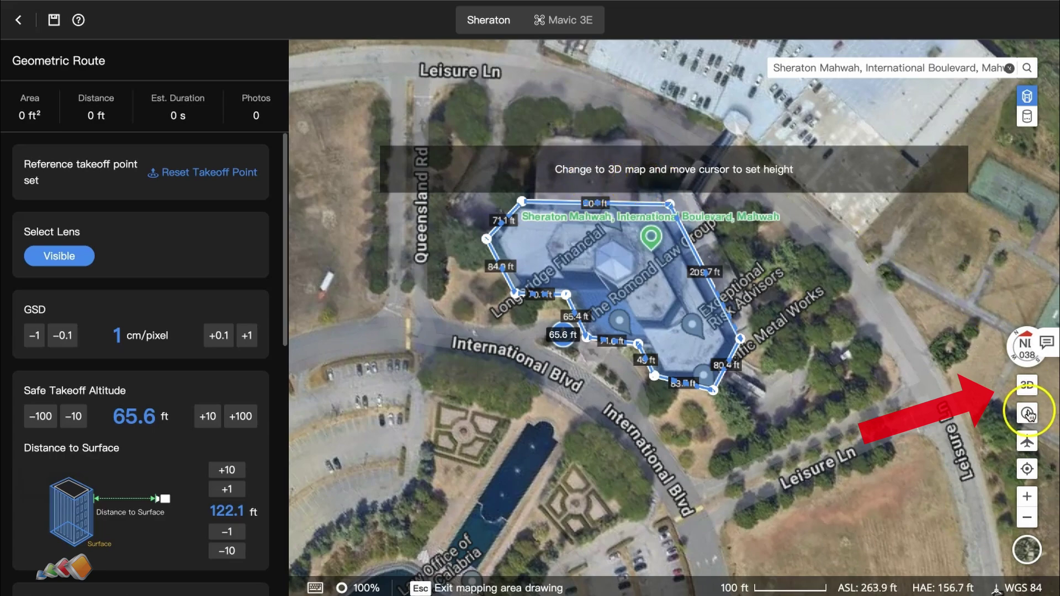
# Step: In 3D, raise the Sheraton block to 91.9 ft, generating a 635-photo route, then return to 2D
pyautogui.click(1026, 387)
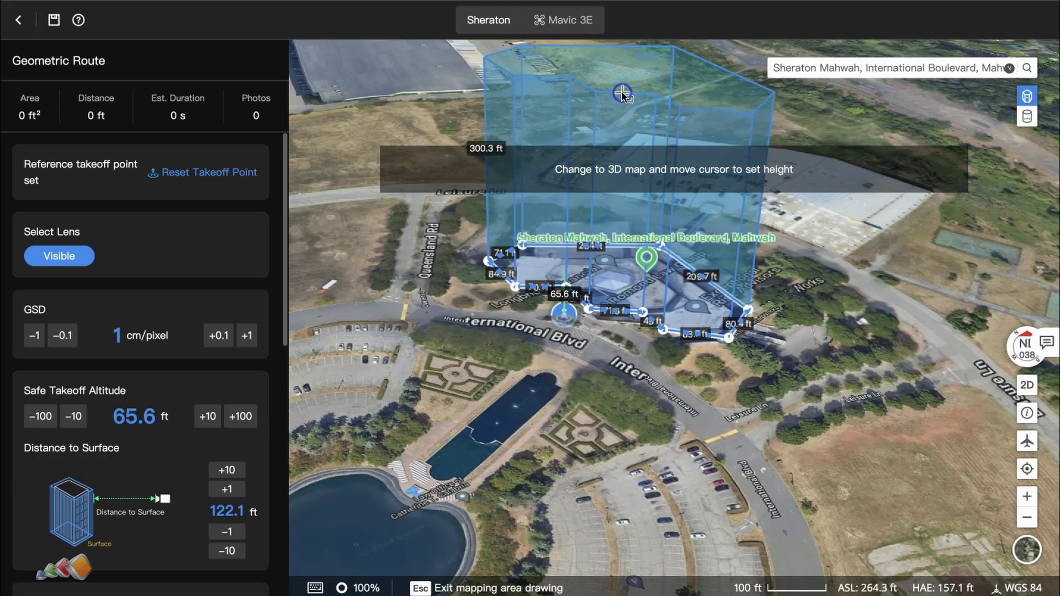
pyautogui.click(623, 94)
pyautogui.moveTo(768, 410); pyautogui.dragTo(769, 493)
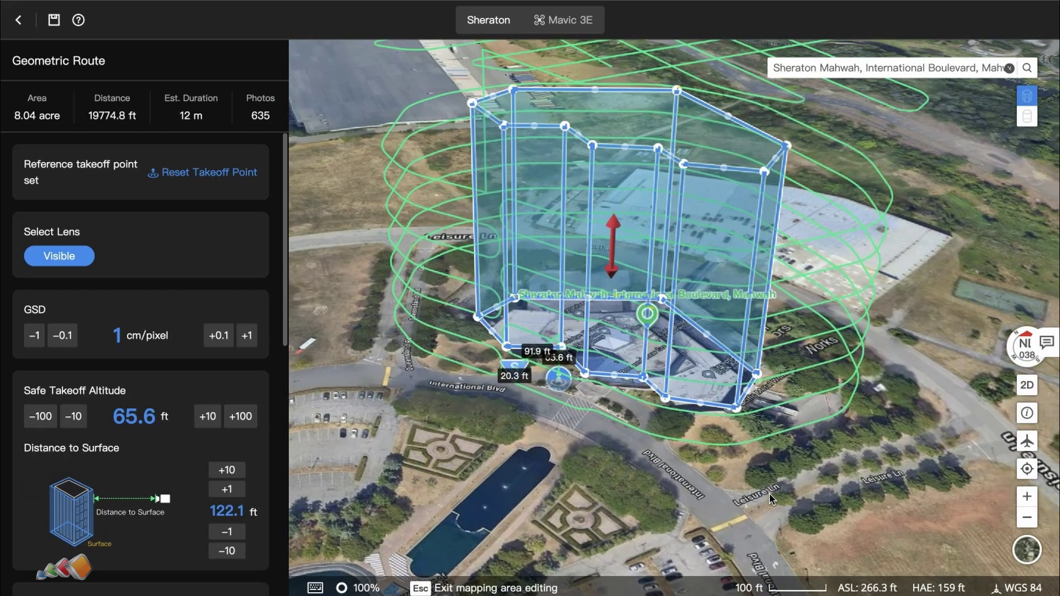
pyautogui.scroll(-2, 794, 510)
pyautogui.scroll(-2, 810, 508)
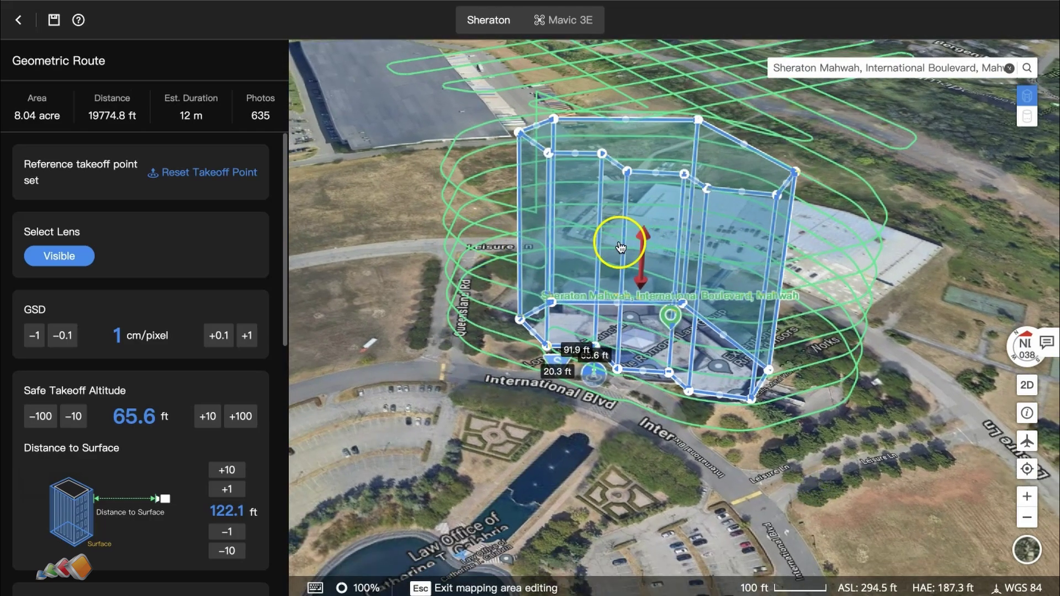
pyautogui.click(1027, 386)
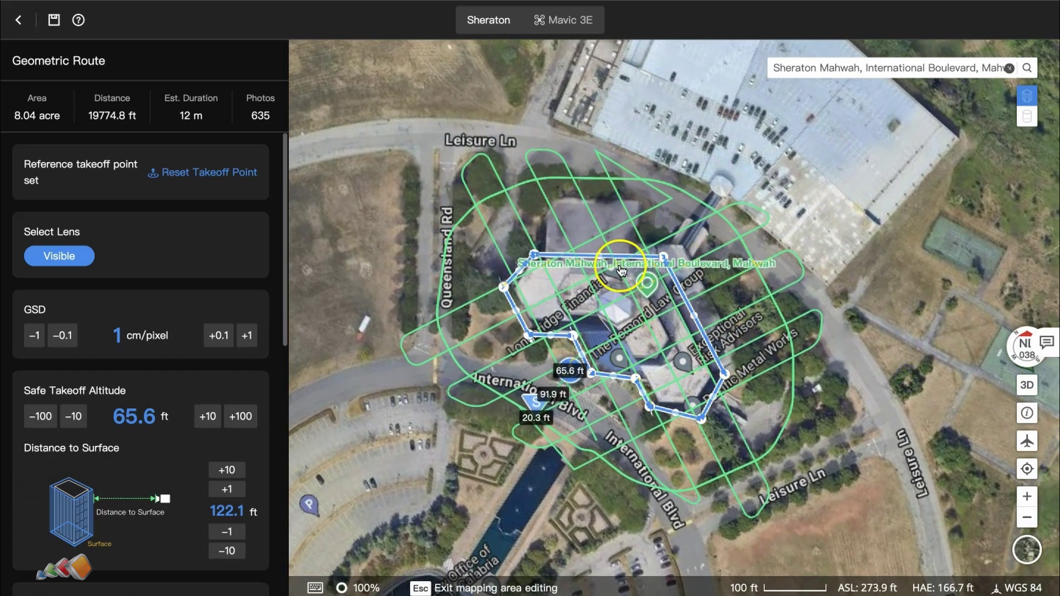
# Step: View the Sheraton volume in 3D and bring up its base altitudes (top 586.7 ft, bottom 286.4 ft)
pyautogui.click(1027, 385)
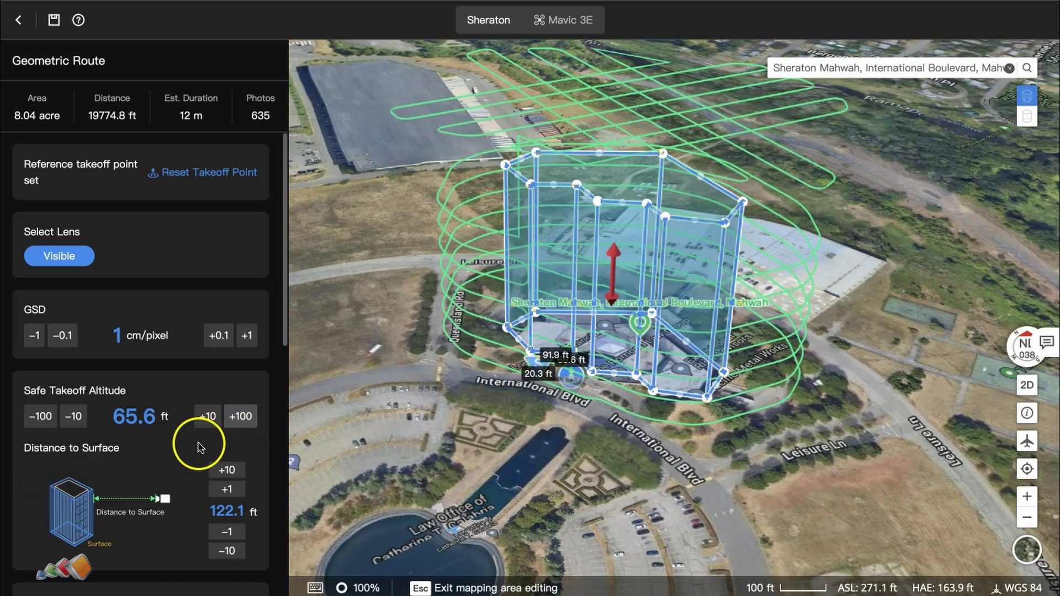
pyautogui.scroll(-1, 163, 450)
pyautogui.scroll(-5, 164, 450)
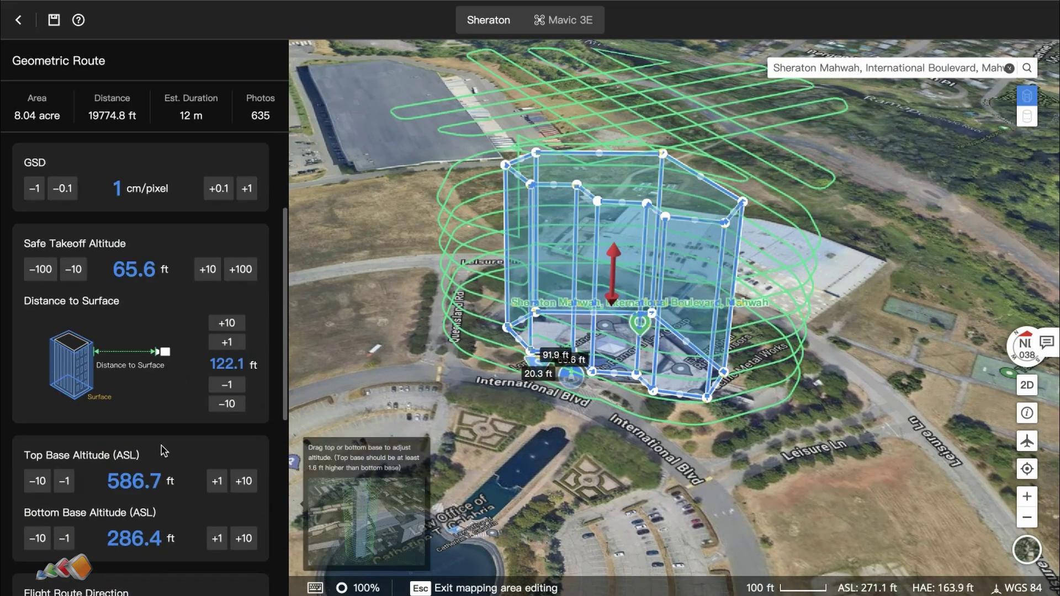
pyautogui.scroll(-8, 165, 384)
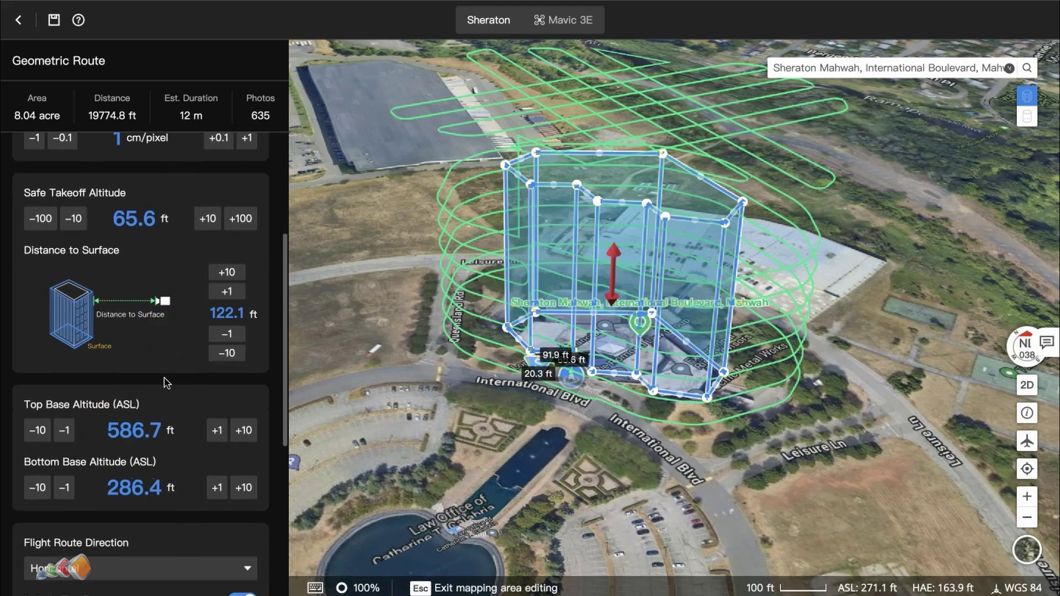
pyautogui.moveTo(163, 332)
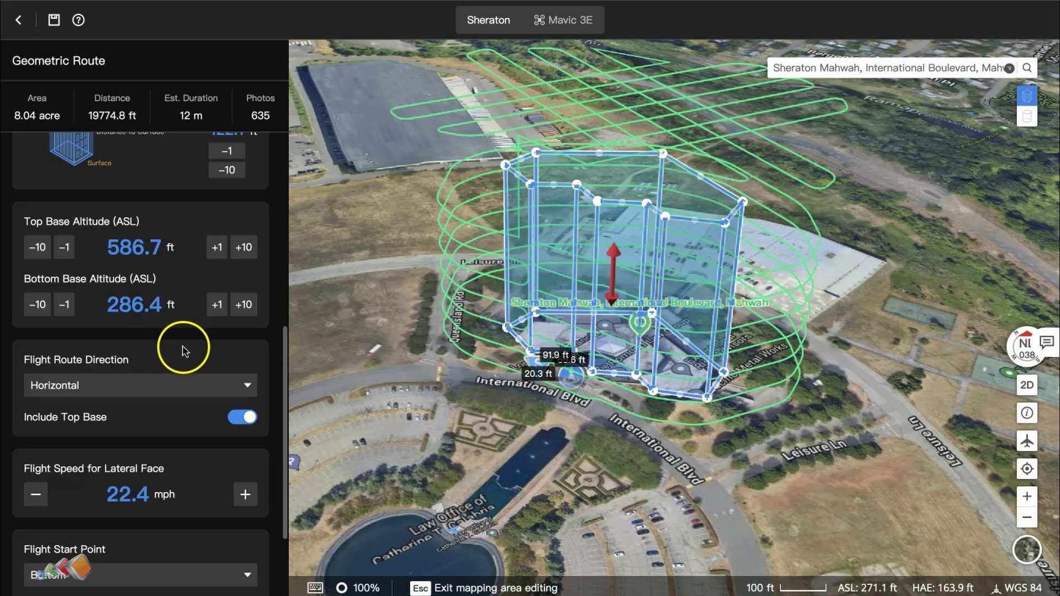
pyautogui.click(241, 422)
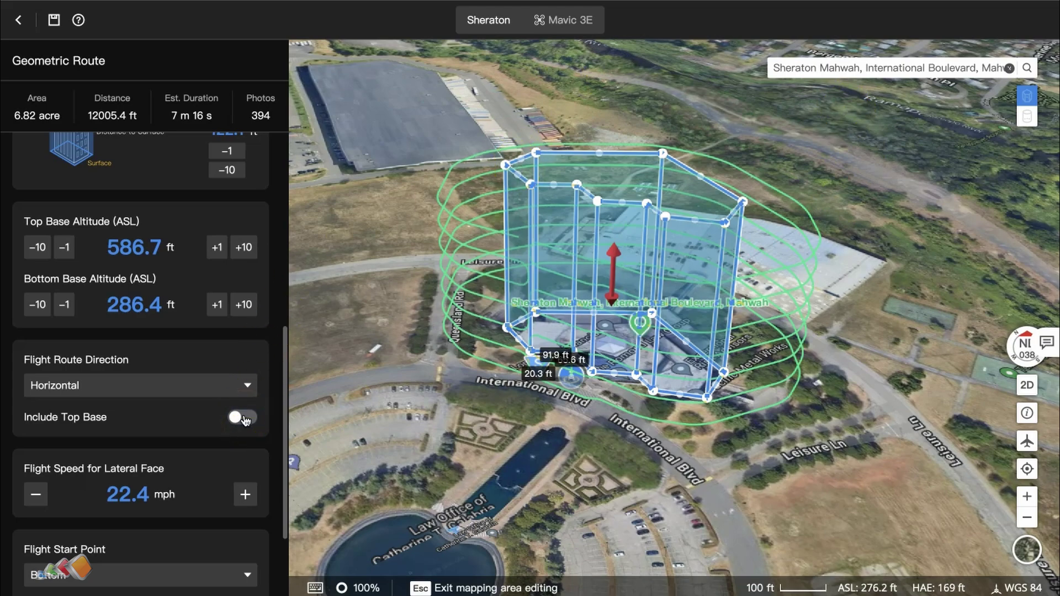
pyautogui.click(242, 418)
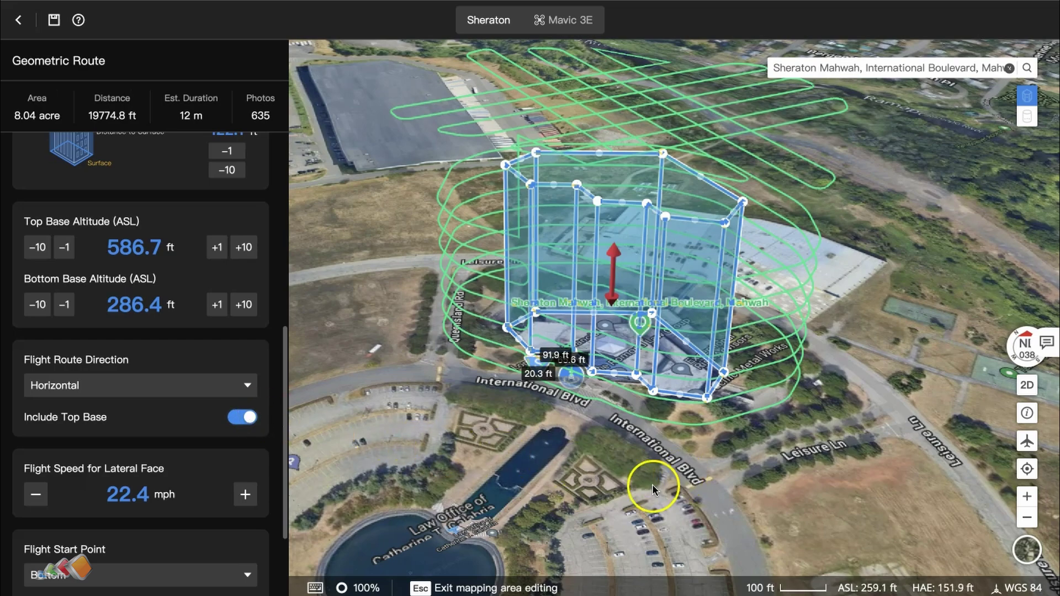
pyautogui.moveTo(134, 309)
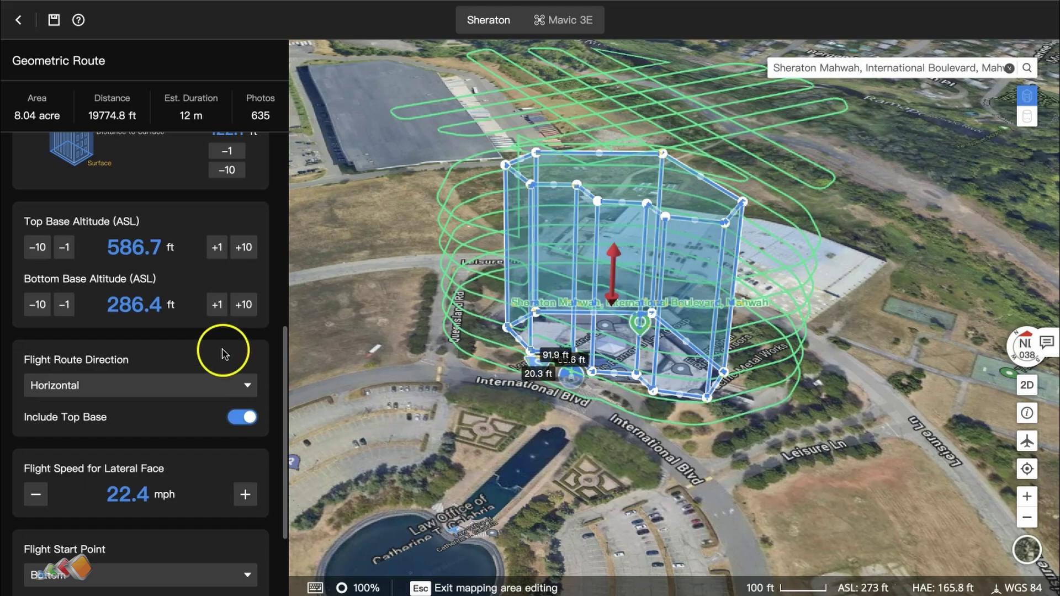
pyautogui.moveTo(135, 306)
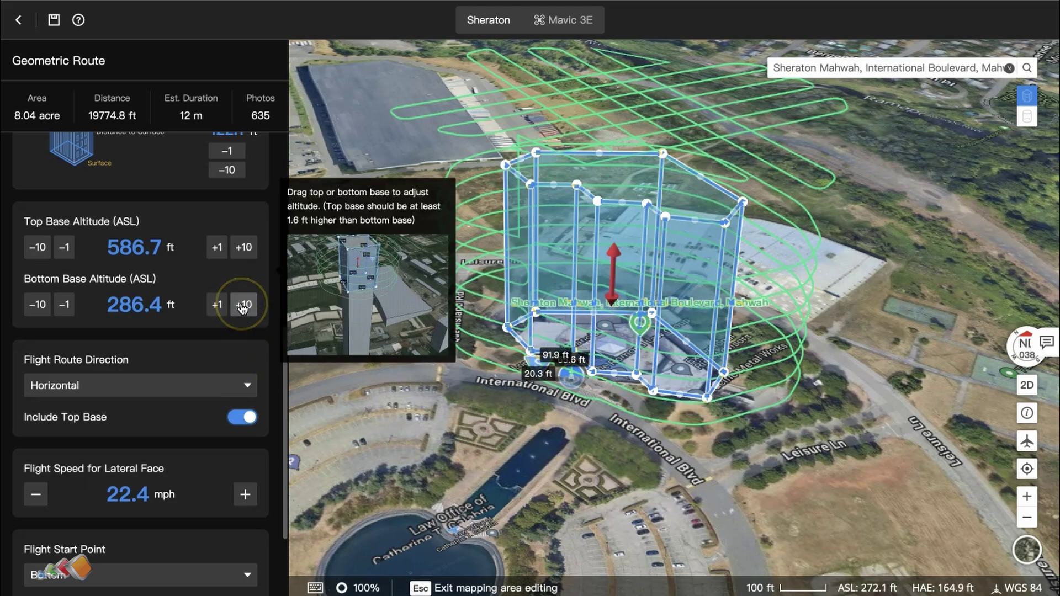
# Step: Raise the Sheraton bottom base in three 10 ft steps to 316.3 ft, cutting the route to 578 photos
pyautogui.moveTo(561, 378); pyautogui.dragTo(549, 382)
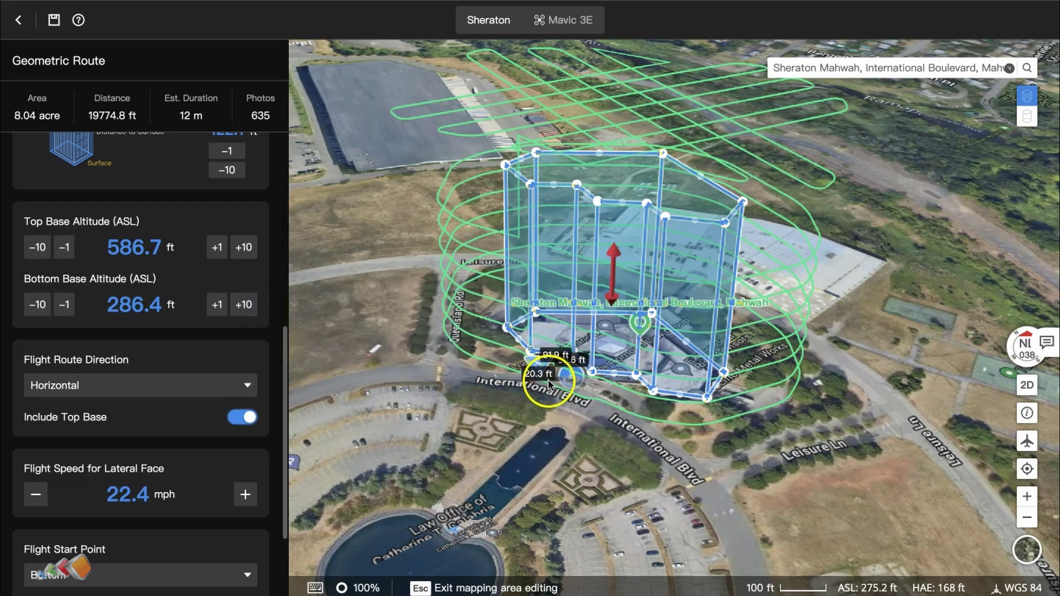
pyautogui.moveTo(245, 305)
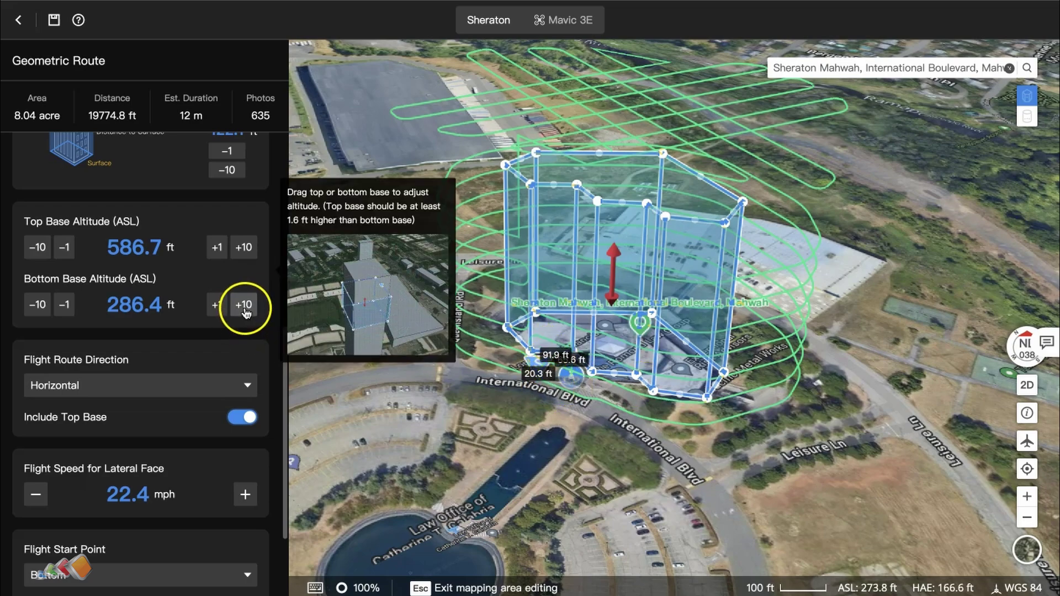
pyautogui.click(243, 306)
pyautogui.click(244, 305)
pyautogui.click(243, 305)
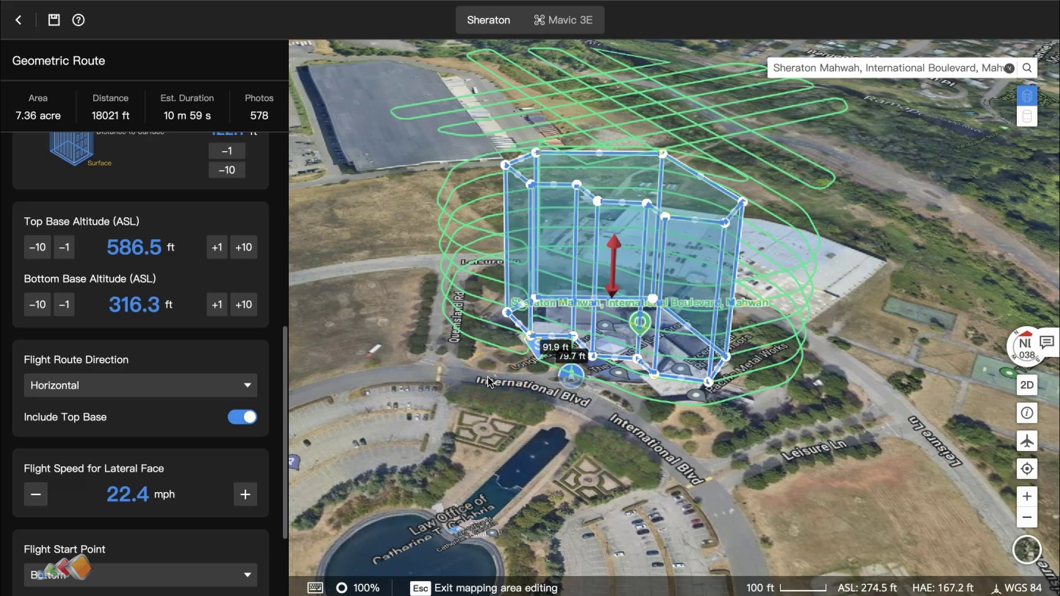
pyautogui.click(454, 325)
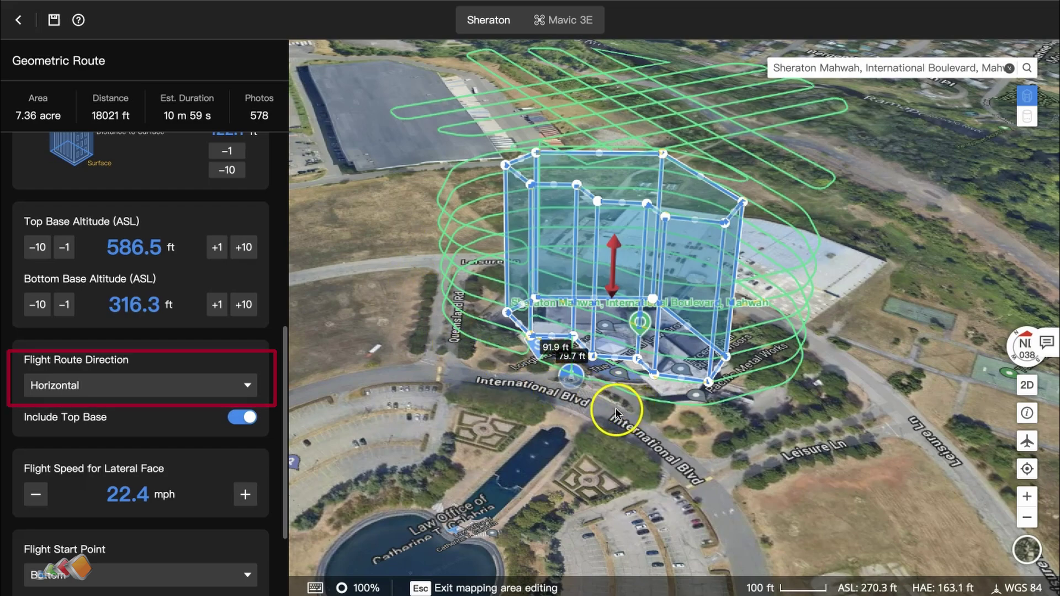
# Step: Set the Sheraton route's flight direction to Vertical and switch the map back to 2D
pyautogui.click(184, 389)
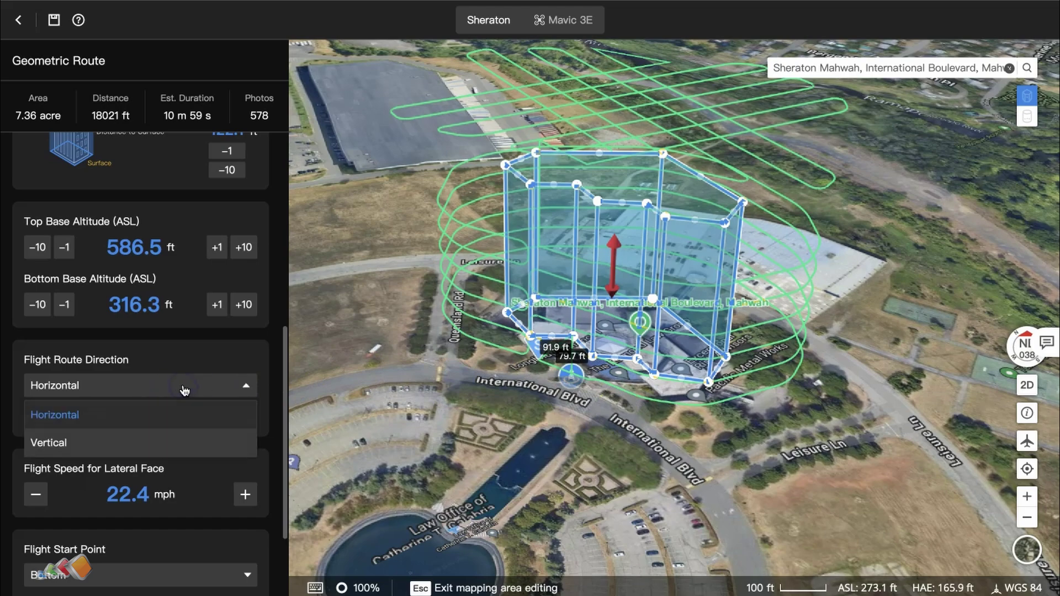
pyautogui.click(154, 445)
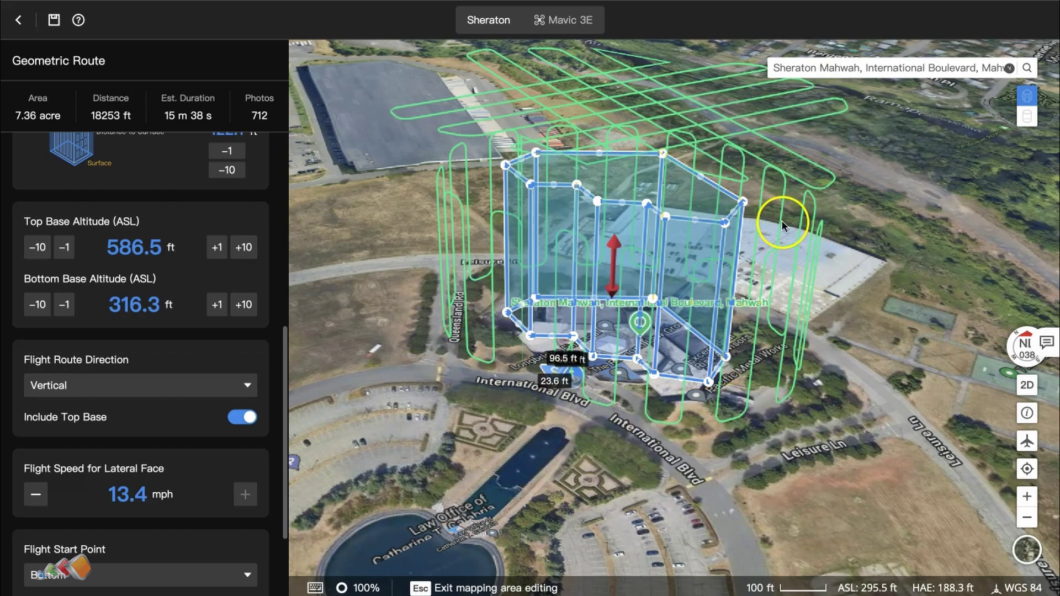
pyautogui.click(1028, 385)
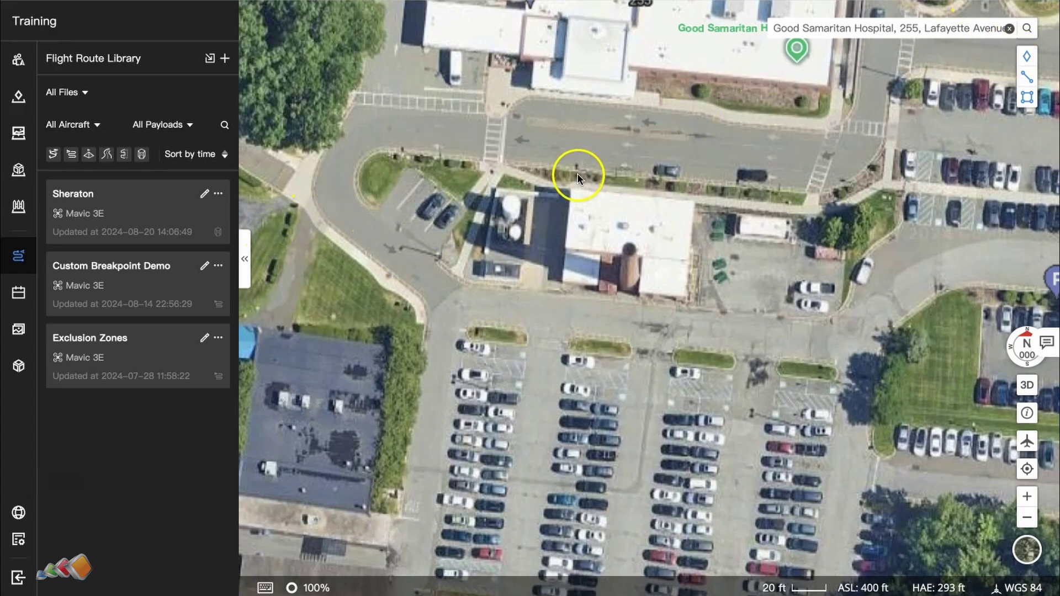
# Step: Over the hospital grounds, create a Mavic 3E Geometric Route named 'Hospital'
pyautogui.moveTo(578, 174); pyautogui.dragTo(590, 178)
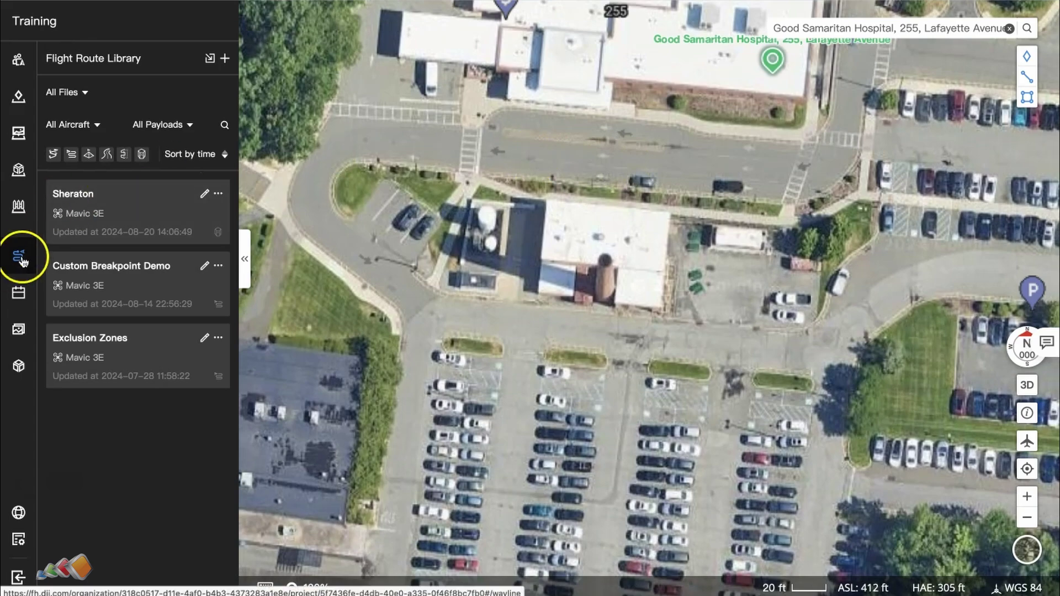
pyautogui.click(227, 59)
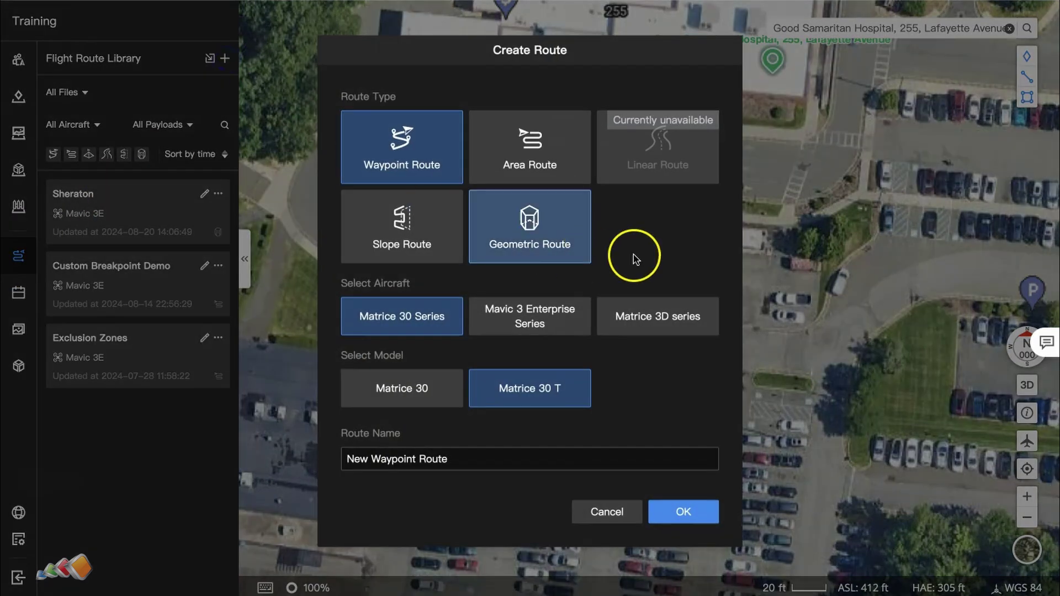
pyautogui.click(552, 231)
pyautogui.click(537, 301)
pyautogui.tripleClick(399, 458)
pyautogui.write('Hospital')
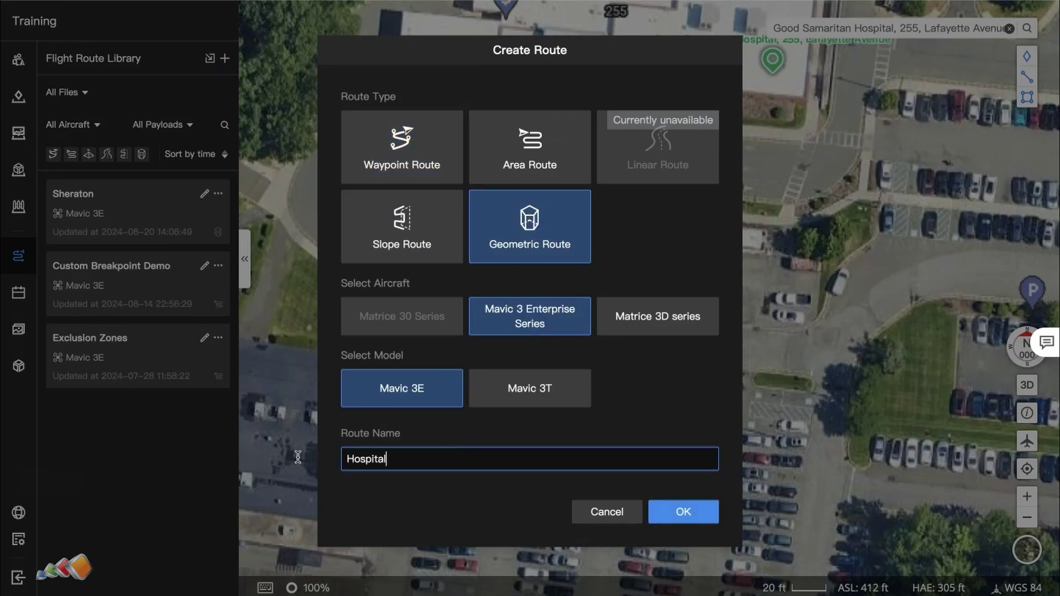
pyautogui.click(683, 512)
pyautogui.click(1029, 118)
# Step: Draw a 56 ft cylinder centred on the smokestack, generating a 39-photo, 2443 ft route
pyautogui.click(961, 319)
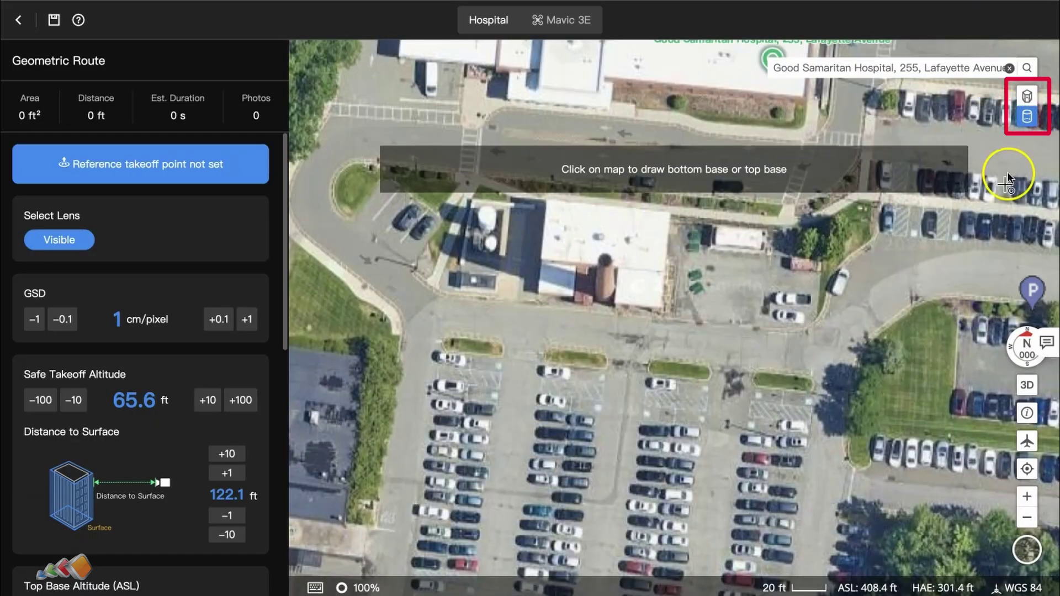
pyautogui.click(604, 263)
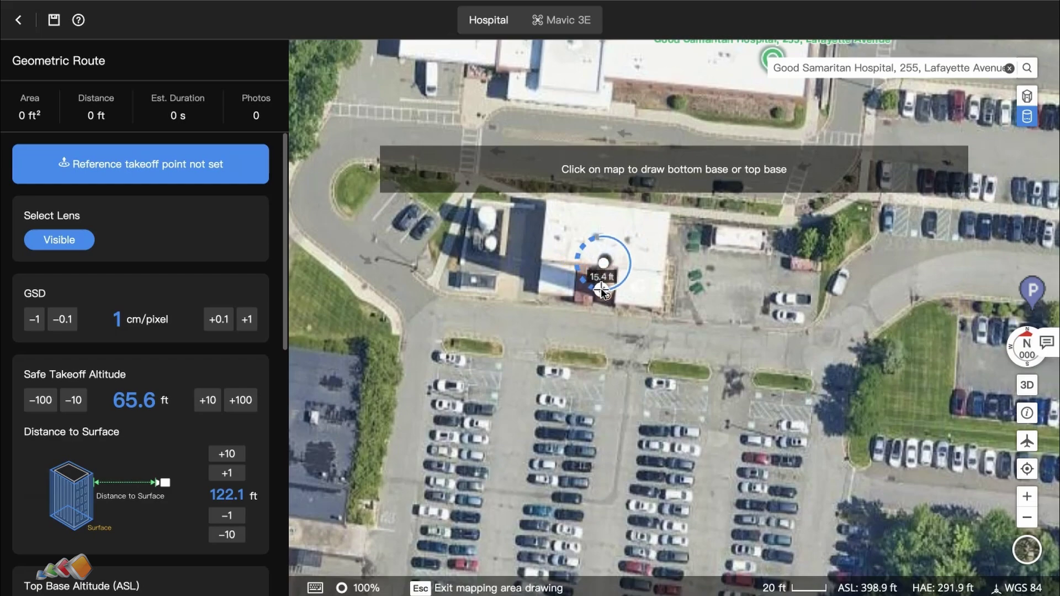
pyautogui.click(600, 298)
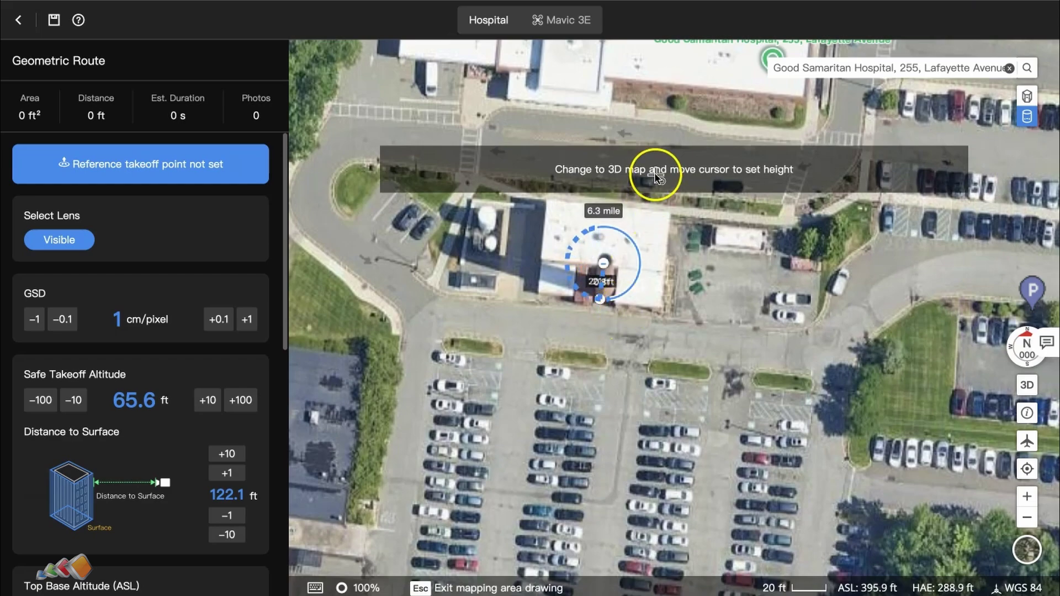
pyautogui.click(1027, 385)
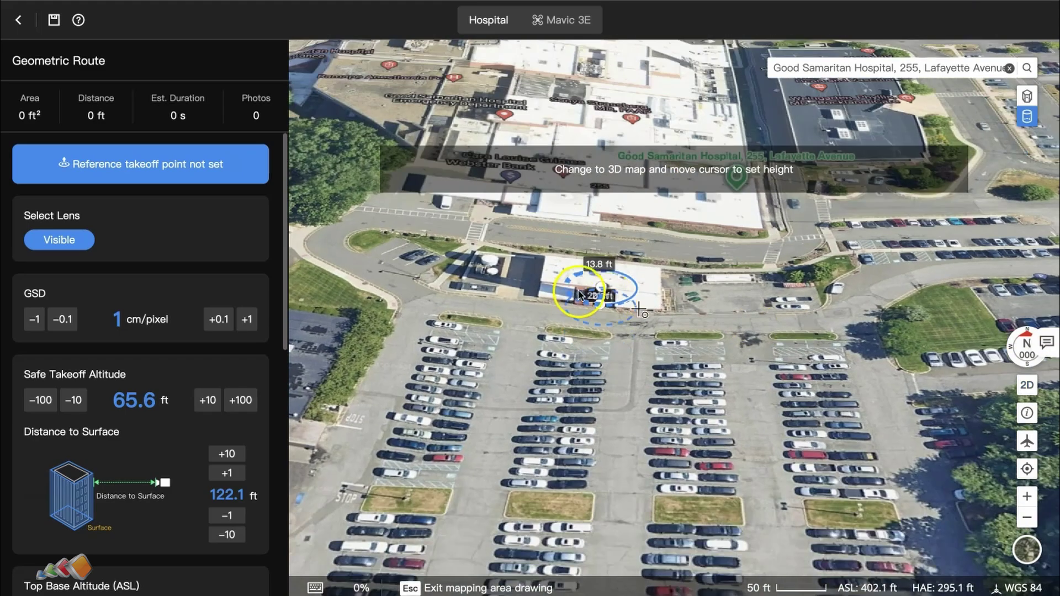
pyautogui.click(549, 203)
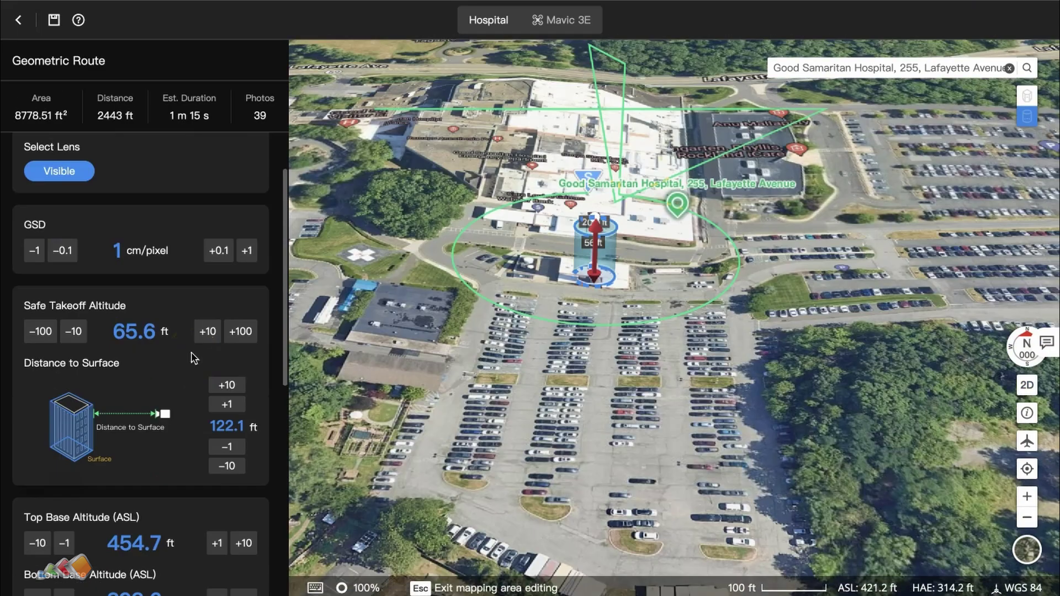
pyautogui.scroll(-1, 193, 357)
pyautogui.scroll(-1, 193, 358)
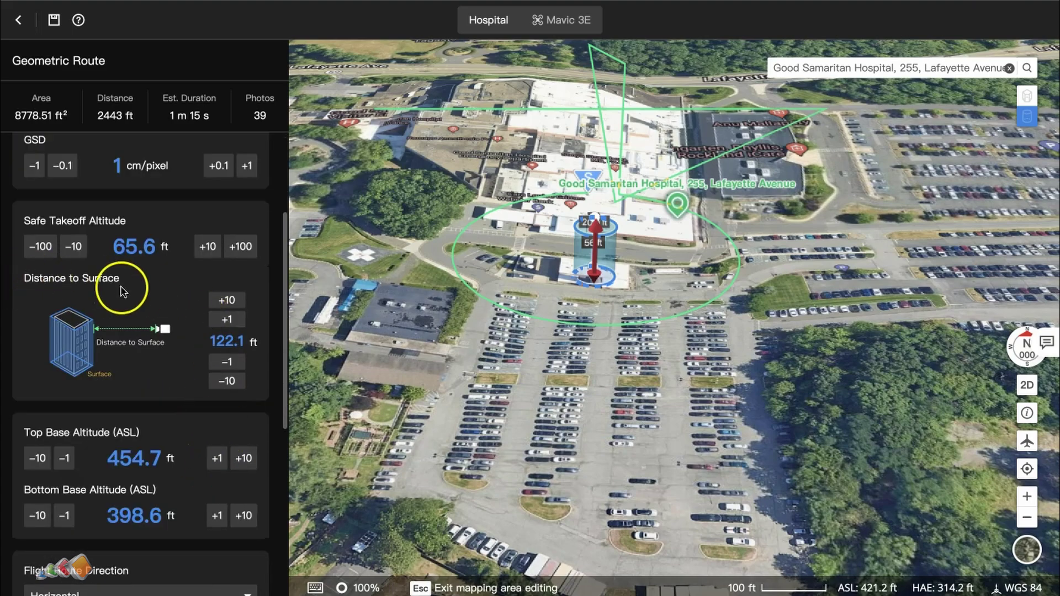
# Step: Lower the hospital route's distance to surface in 10 ft steps to 82.1 ft
pyautogui.click(227, 381)
pyautogui.click(226, 381)
pyautogui.click(227, 381)
pyautogui.click(345, 65)
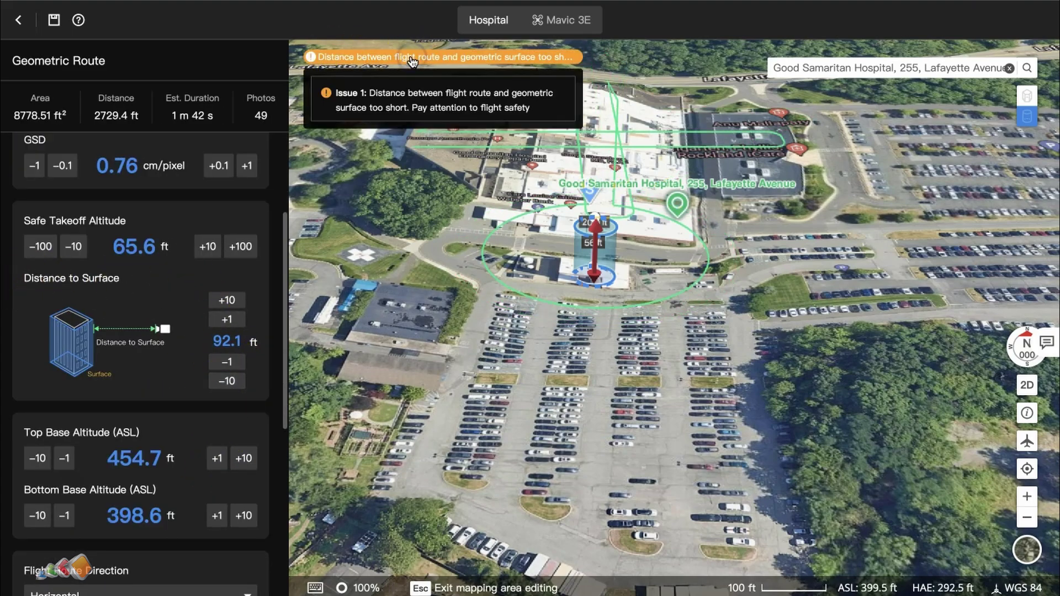
pyautogui.click(226, 381)
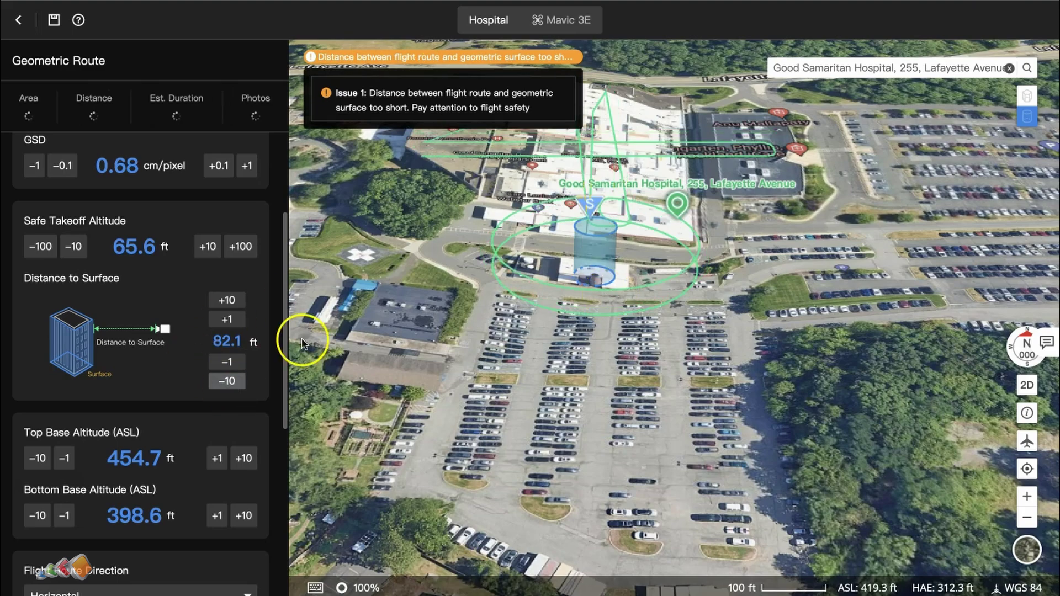
pyautogui.scroll(-6, 148, 328)
# Step: Set the hospital route's flight direction to Vertical
pyautogui.click(91, 268)
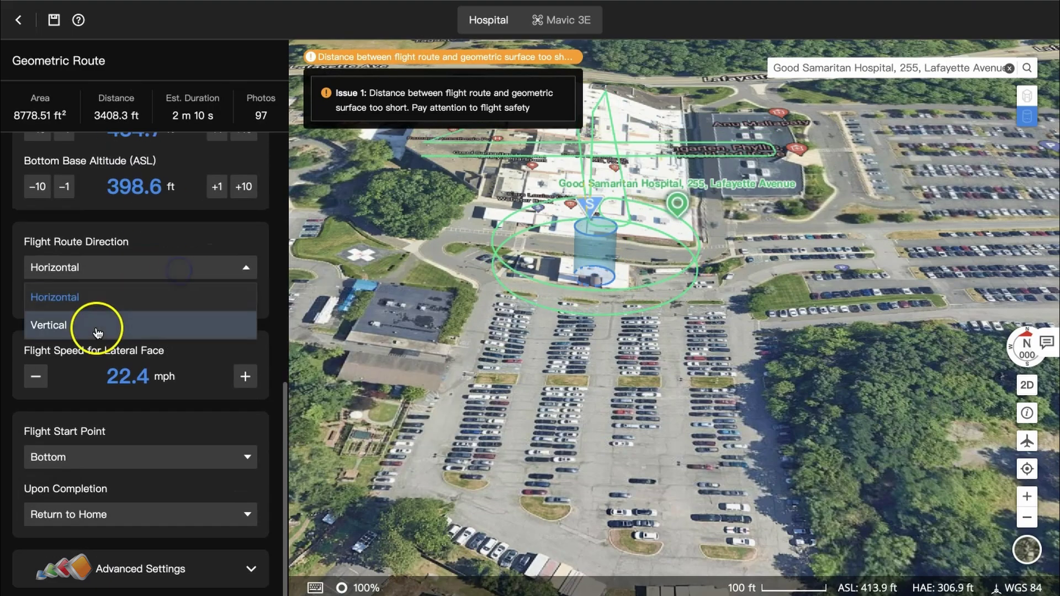
pyautogui.click(90, 321)
pyautogui.scroll(3, 160, 307)
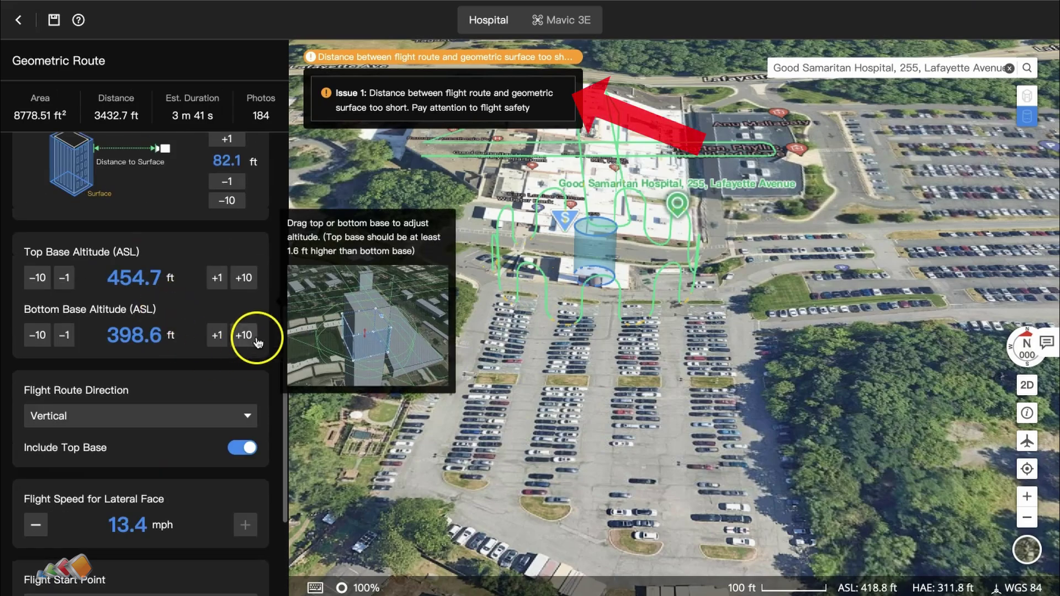
# Step: Raise the hospital cylinder's bottom base to 418.6 ft and review the route in 3D
pyautogui.click(243, 335)
pyautogui.click(243, 335)
pyautogui.moveTo(632, 363); pyautogui.dragTo(717, 370)
pyautogui.click(1027, 385)
pyautogui.click(1028, 385)
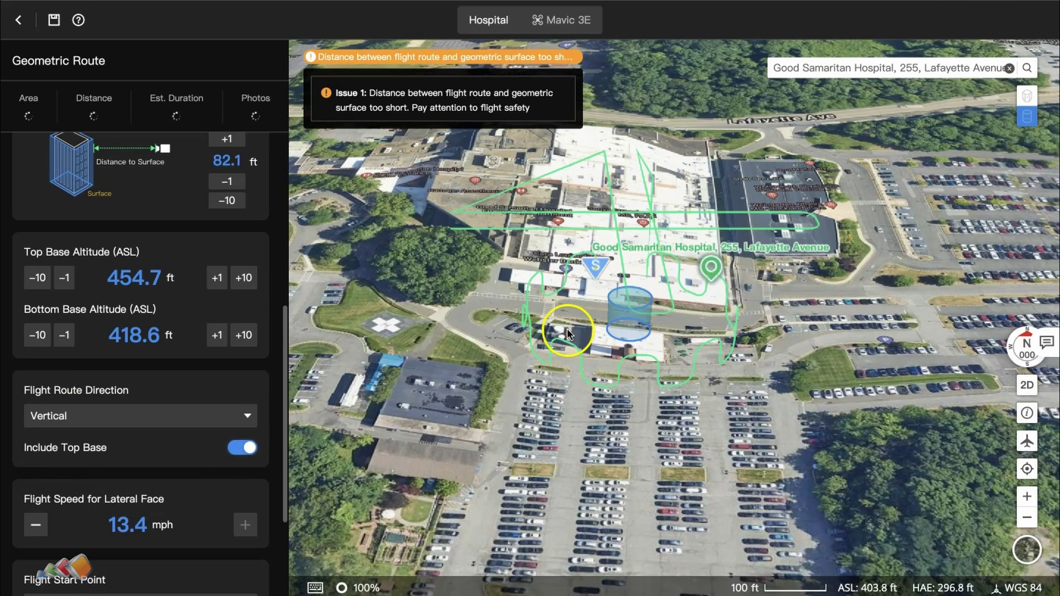
pyautogui.click(530, 253)
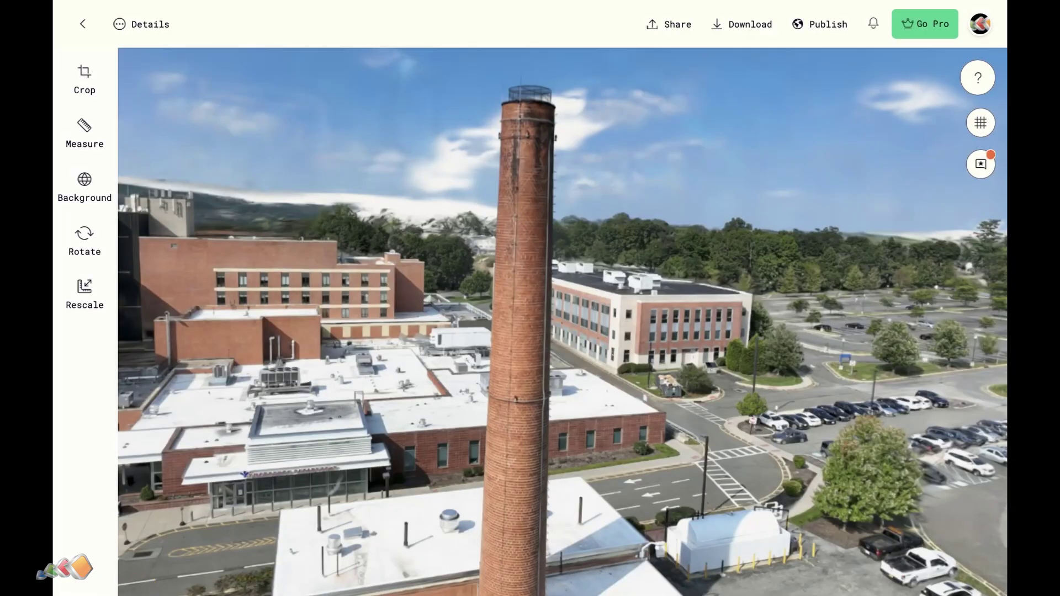
pyautogui.moveTo(438, 426); pyautogui.dragTo(443, 452)
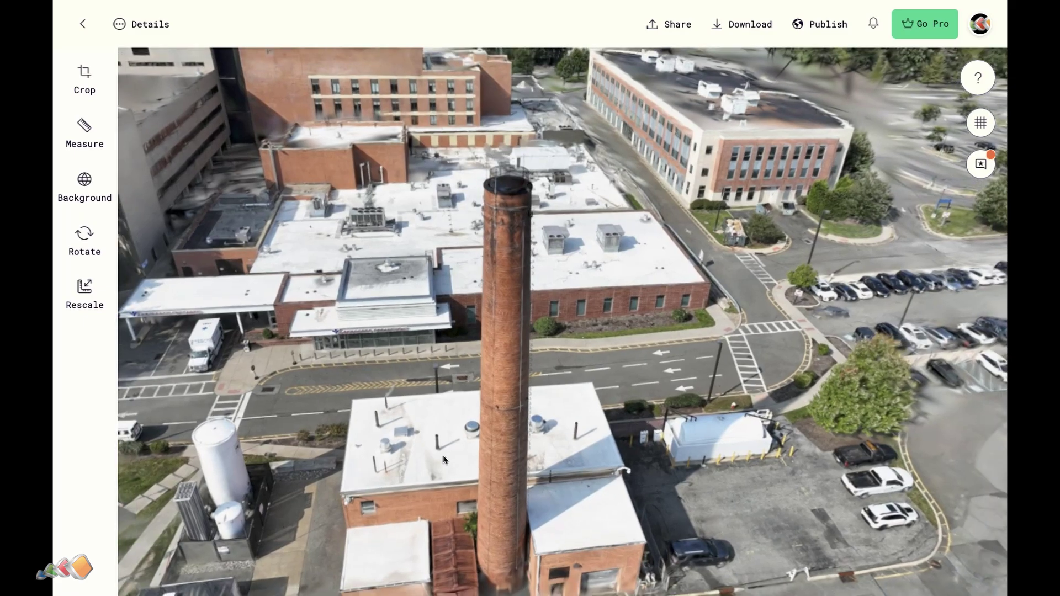
pyautogui.scroll(3, 444, 460)
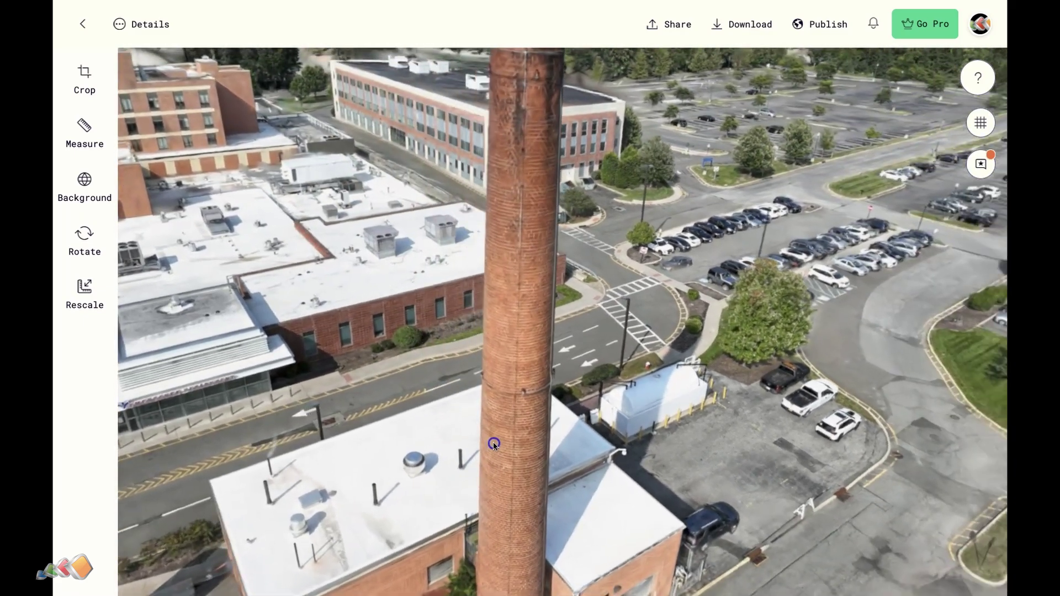